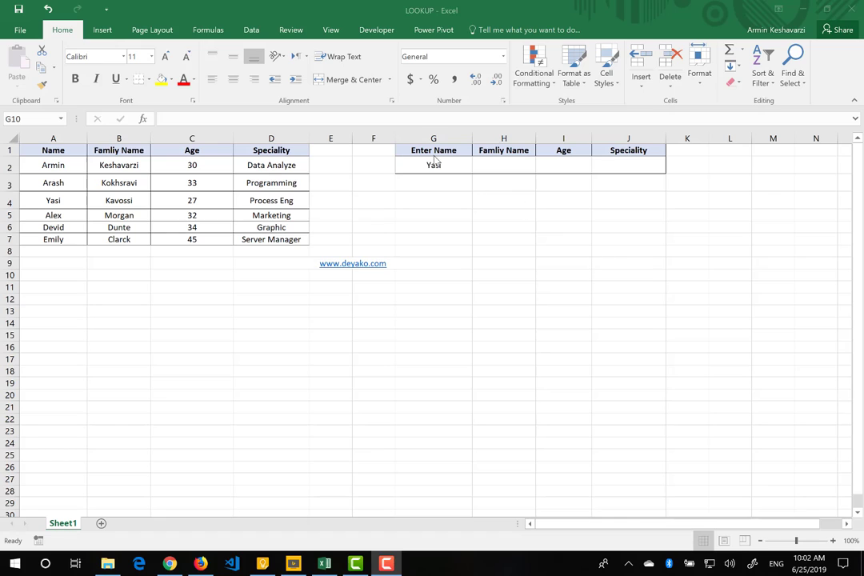
# Examine the source table in A1:D7 and the lookup row in G1:J2 with its name, family name, age and speciality fields.
pyautogui.click(434, 149)
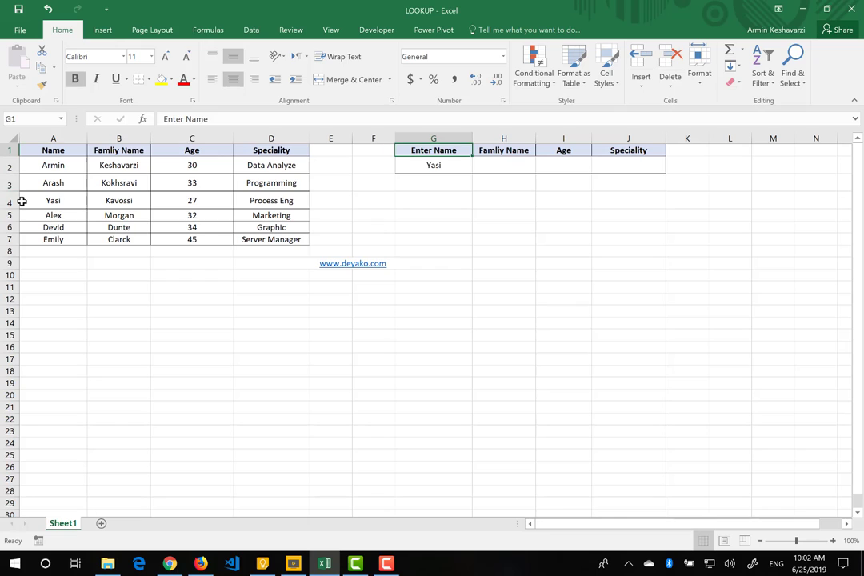
pyautogui.moveTo(20, 201); pyautogui.dragTo(147, 200)
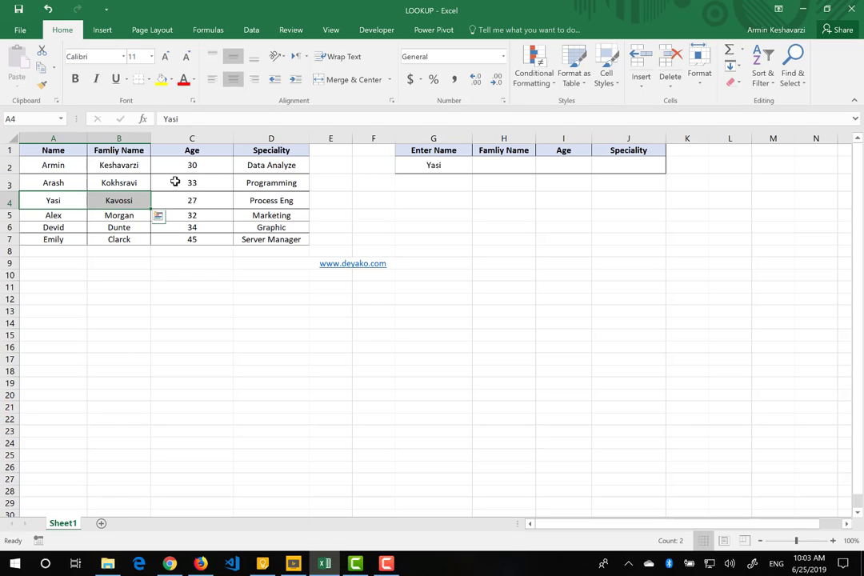
pyautogui.click(454, 164)
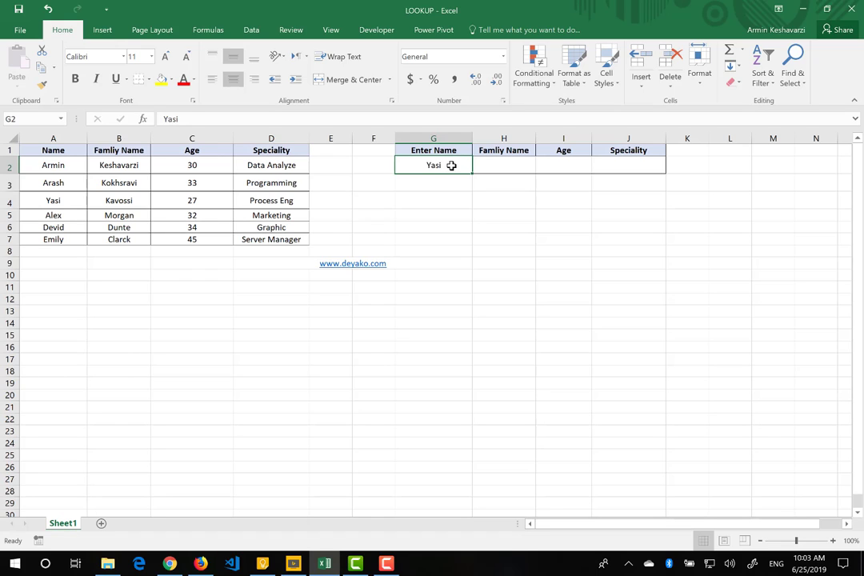
pyautogui.click(503, 164)
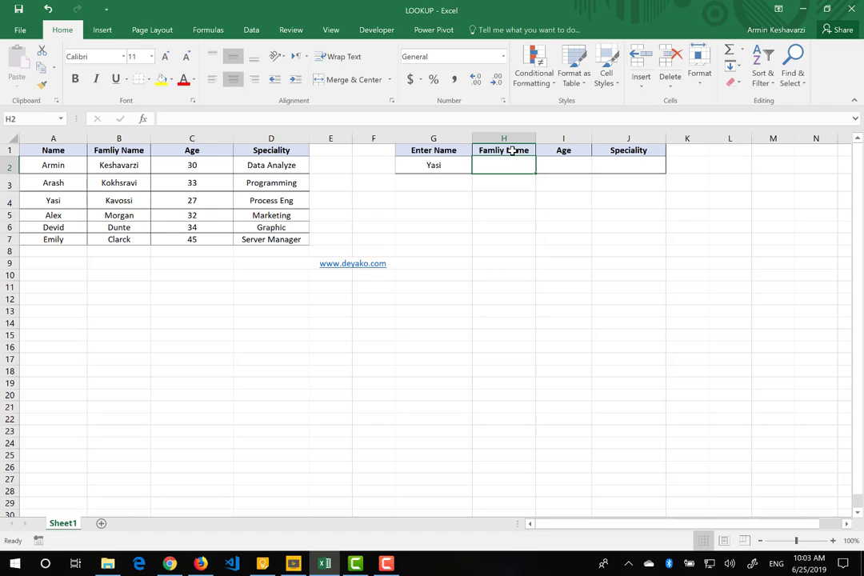
pyautogui.click(439, 163)
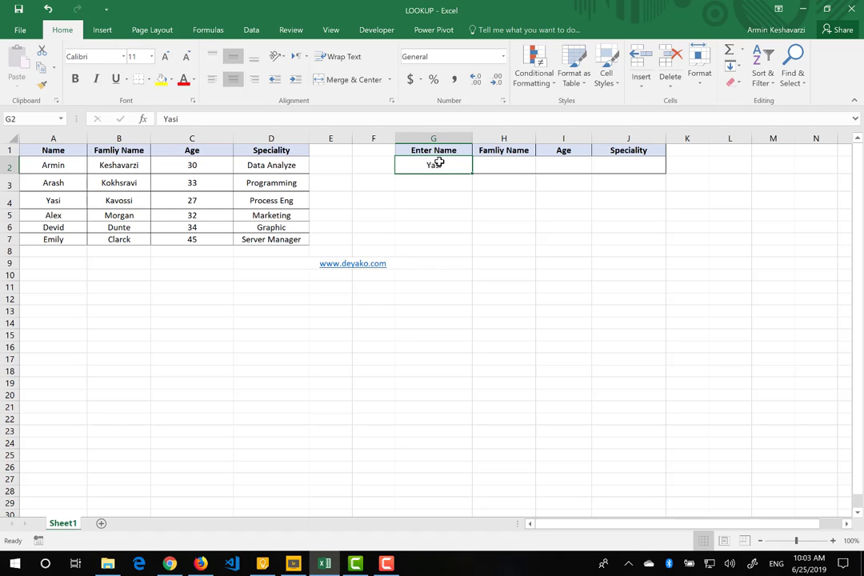
pyautogui.click(521, 157)
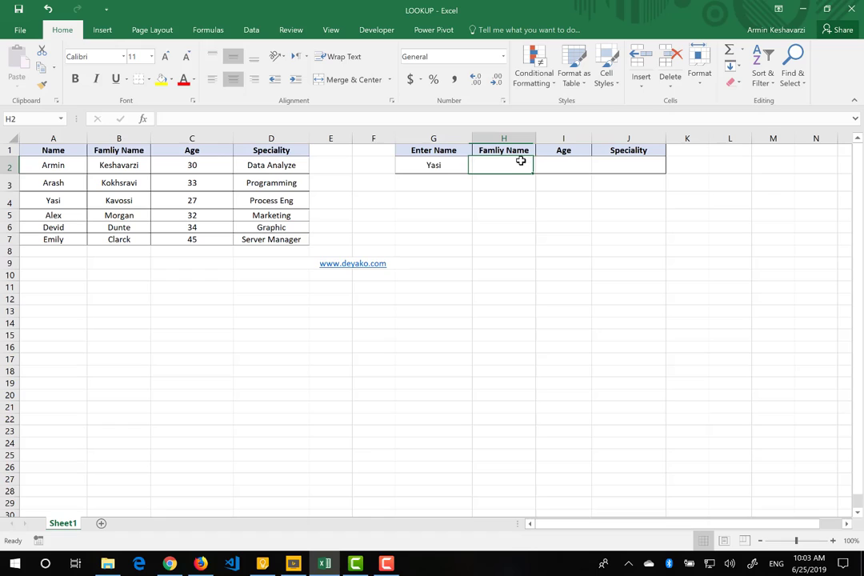
pyautogui.click(589, 159)
pyautogui.click(606, 159)
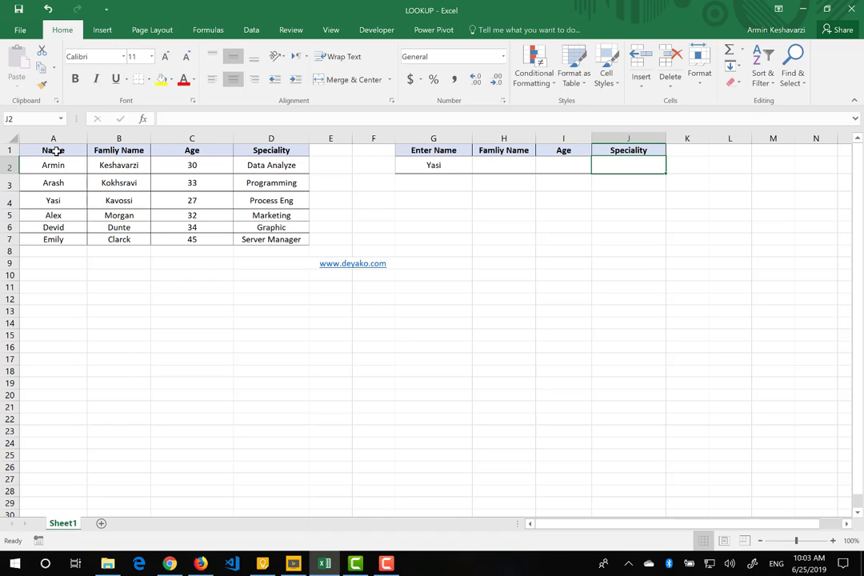
pyautogui.moveTo(59, 150); pyautogui.dragTo(257, 239)
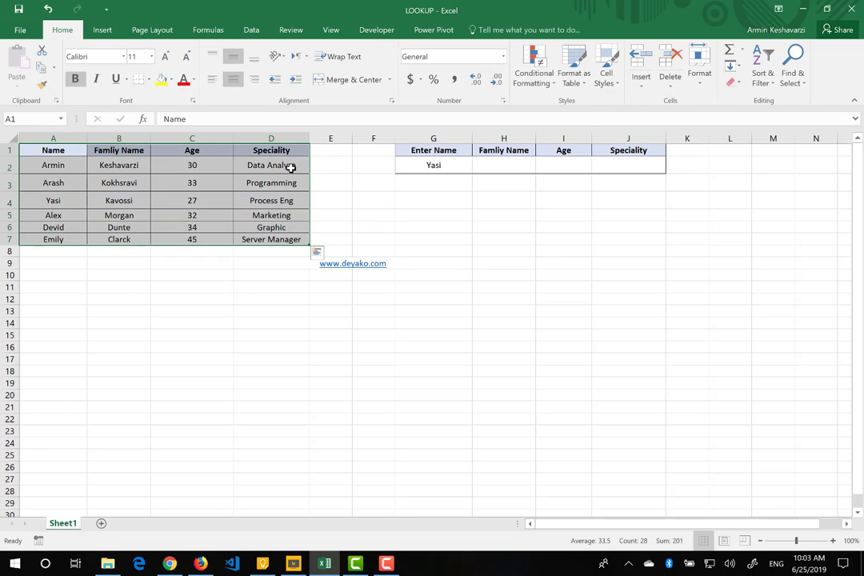
pyautogui.click(289, 166)
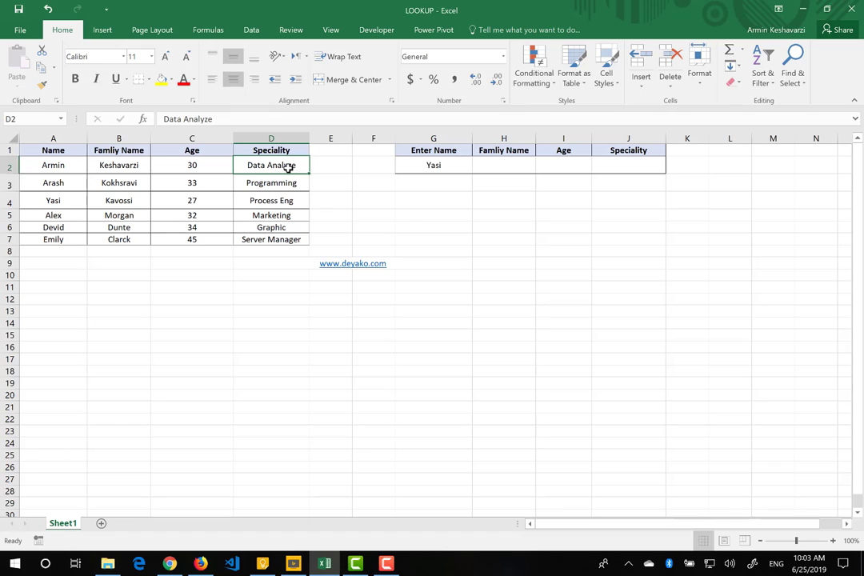
pyautogui.click(458, 165)
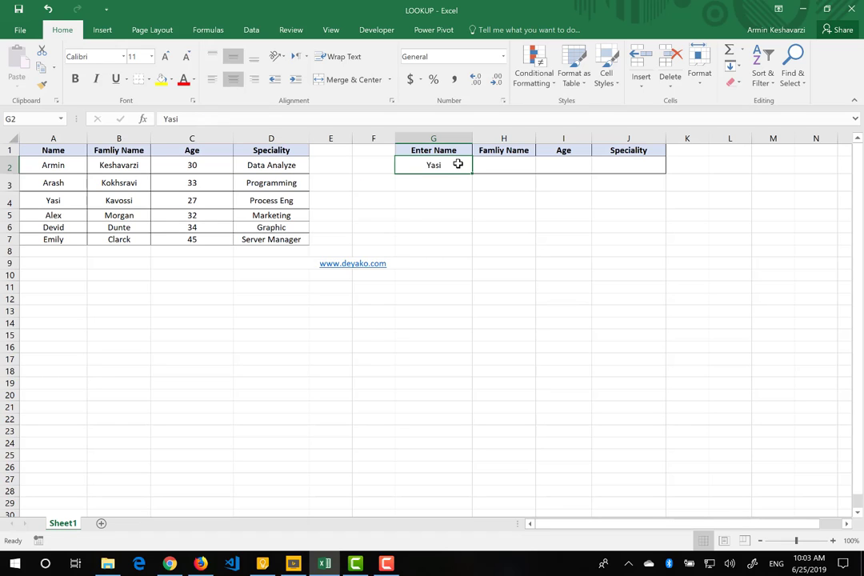
pyautogui.click(498, 166)
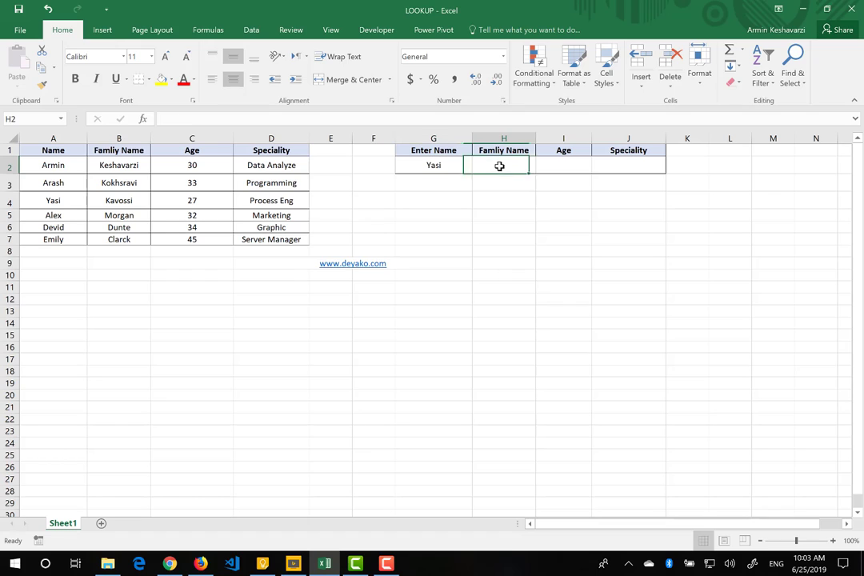
pyautogui.click(557, 167)
pyautogui.click(636, 168)
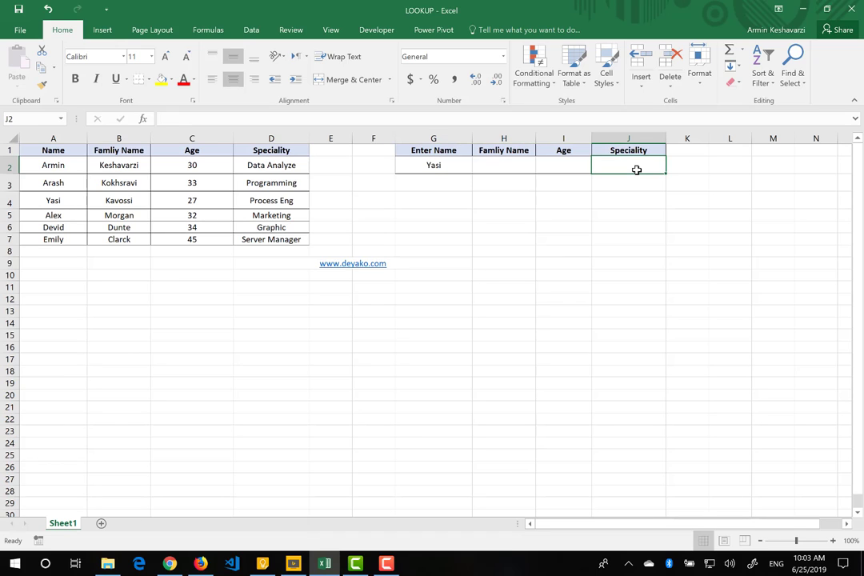
# Start a LOOKUP function in H2 and choose the lookup_value,lookup_vector,result_vector argument list.
pyautogui.click(510, 169)
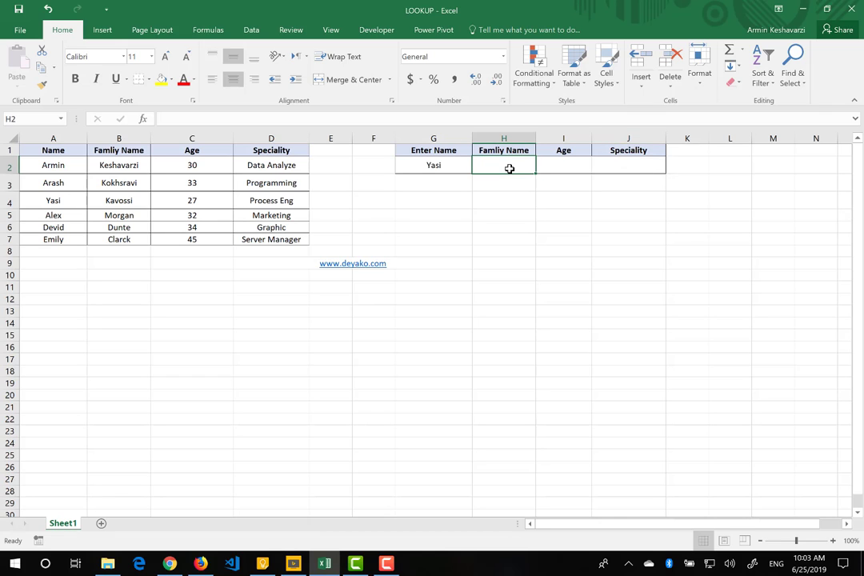
pyautogui.write('=loo')
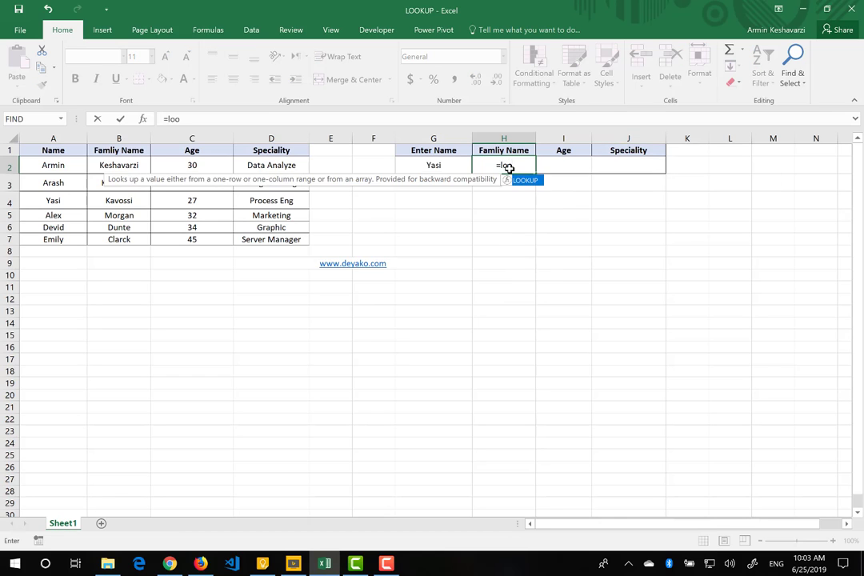
pyautogui.doubleClick(521, 180)
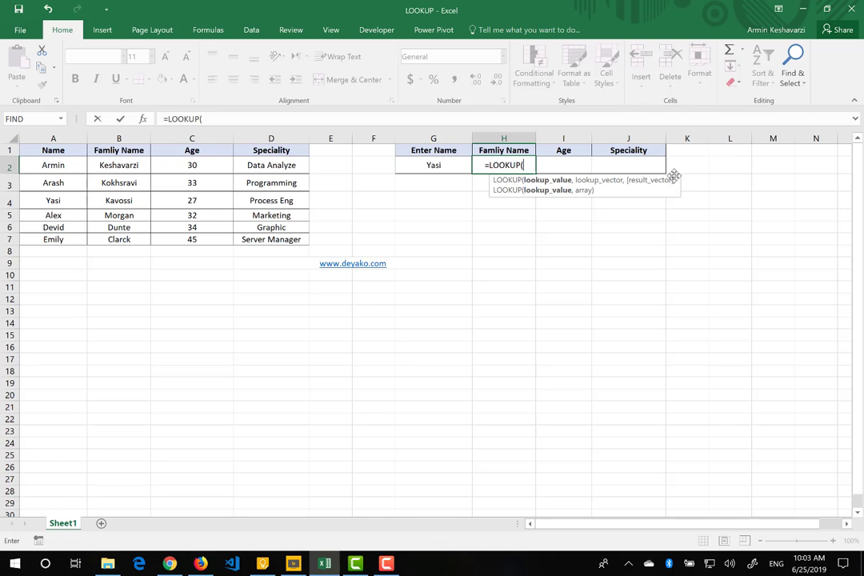
pyautogui.click(142, 120)
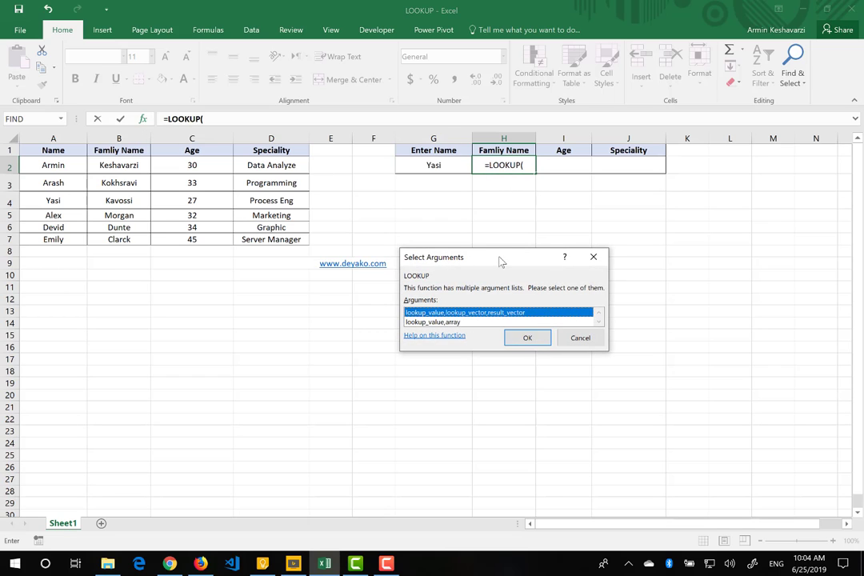
pyautogui.moveTo(500, 259); pyautogui.dragTo(444, 200)
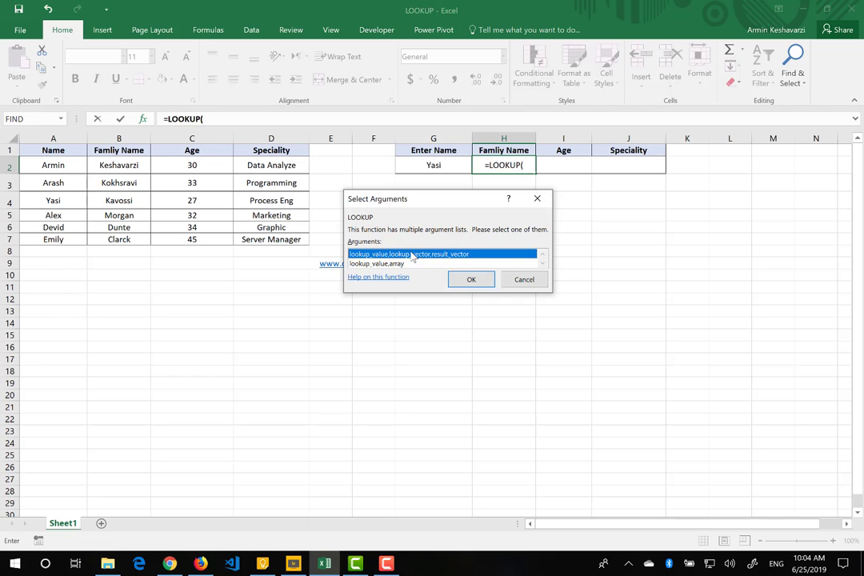
pyautogui.click(489, 281)
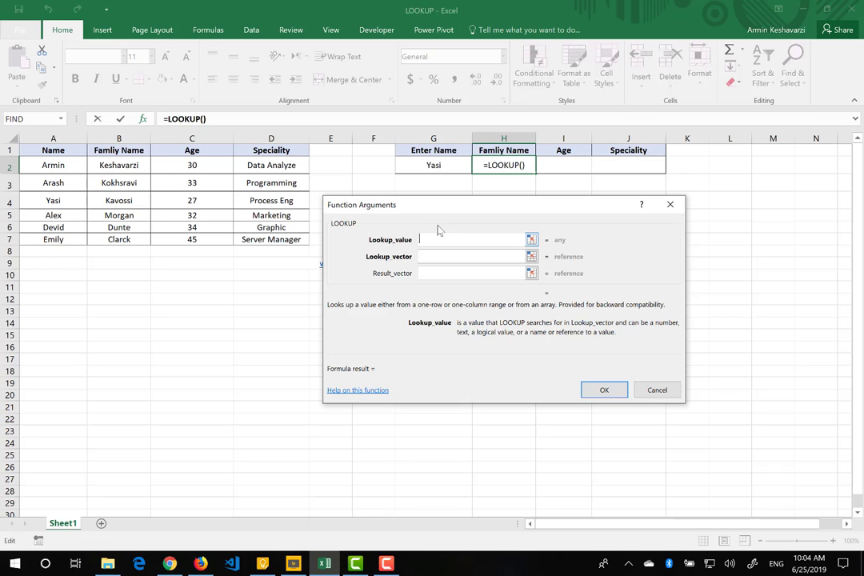
# Set the LOOKUP function's lookup value to G2 and its lookup vector to A2:A7.
pyautogui.click(439, 166)
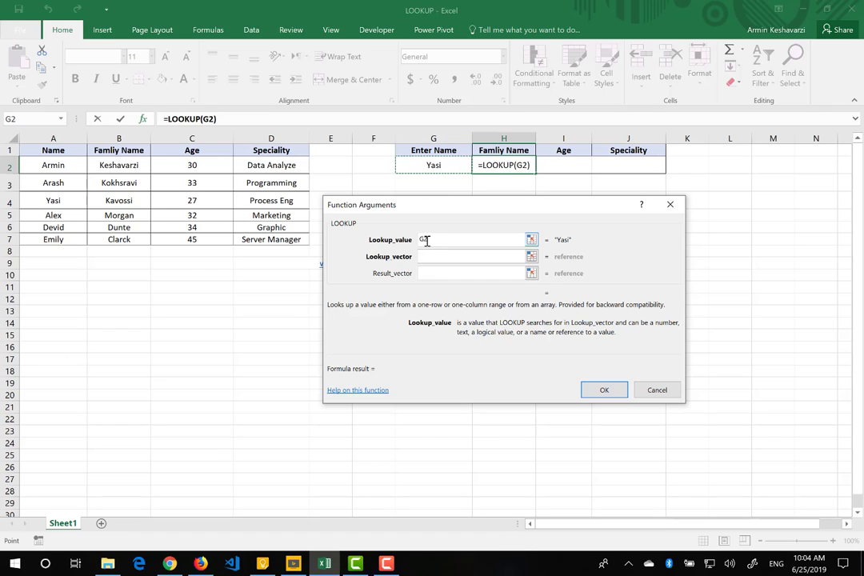
pyautogui.moveTo(428, 240); pyautogui.dragTo(419, 240)
pyautogui.click(427, 256)
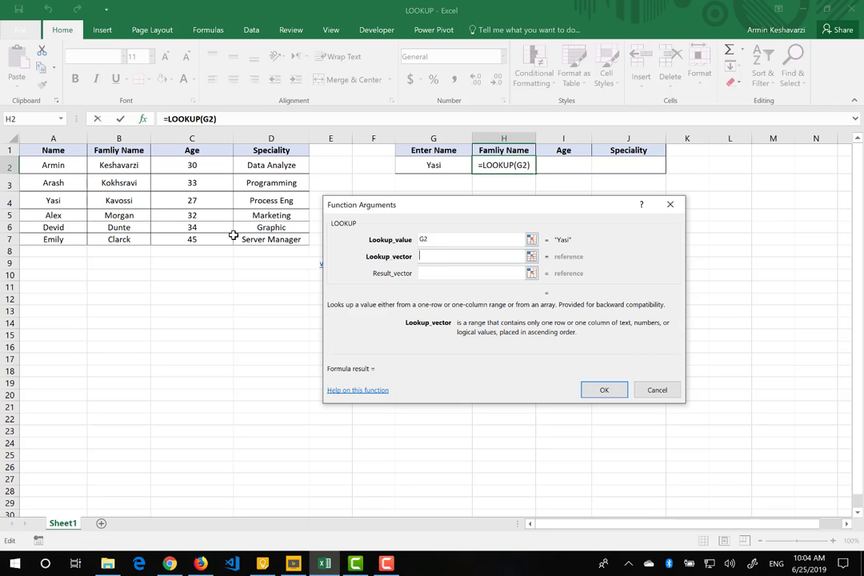
pyautogui.click(60, 165)
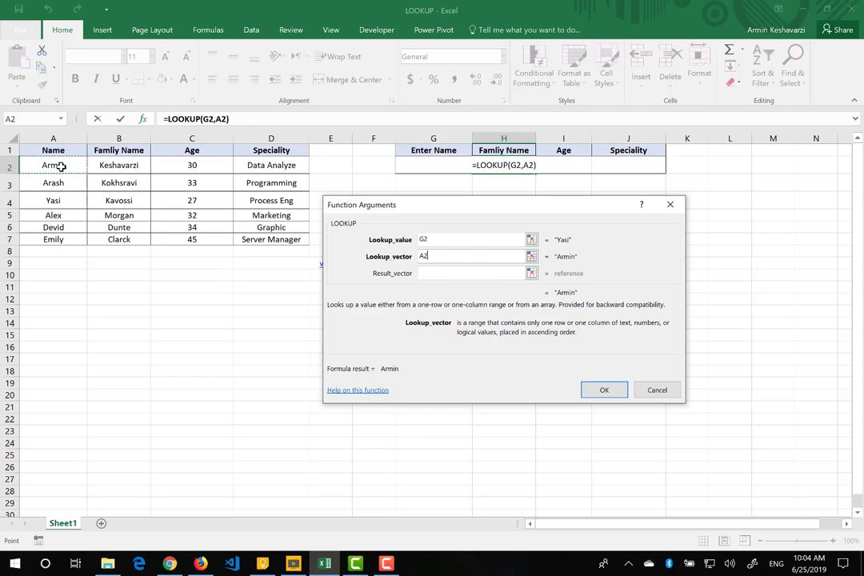
pyautogui.moveTo(60, 166); pyautogui.dragTo(54, 239)
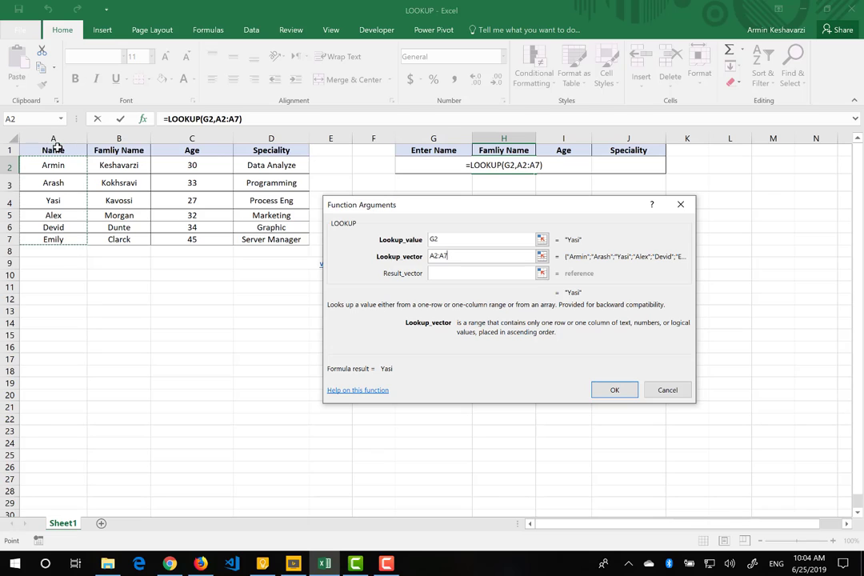
# Set the result vector to B2:B7, check it against the lookup vector, and complete the LOOKUP formula in H2.
pyautogui.click(445, 275)
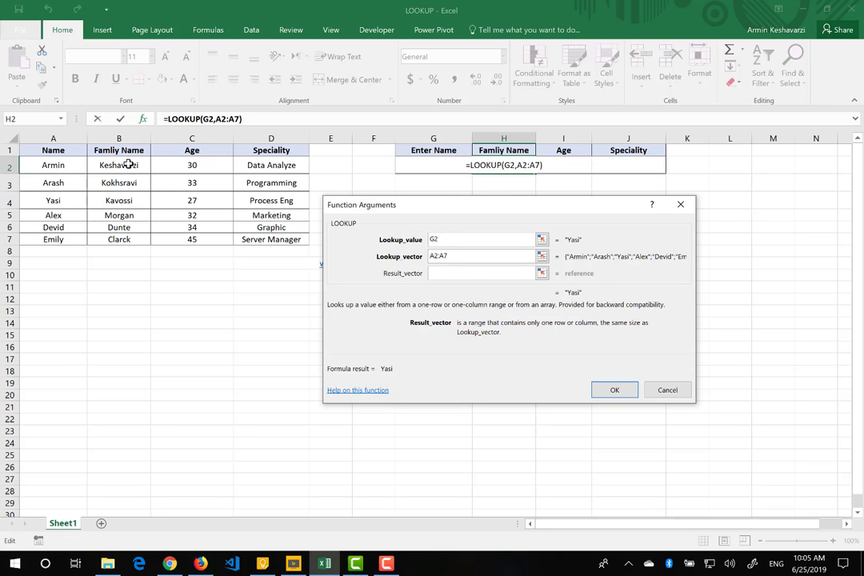
pyautogui.moveTo(128, 164); pyautogui.dragTo(125, 238)
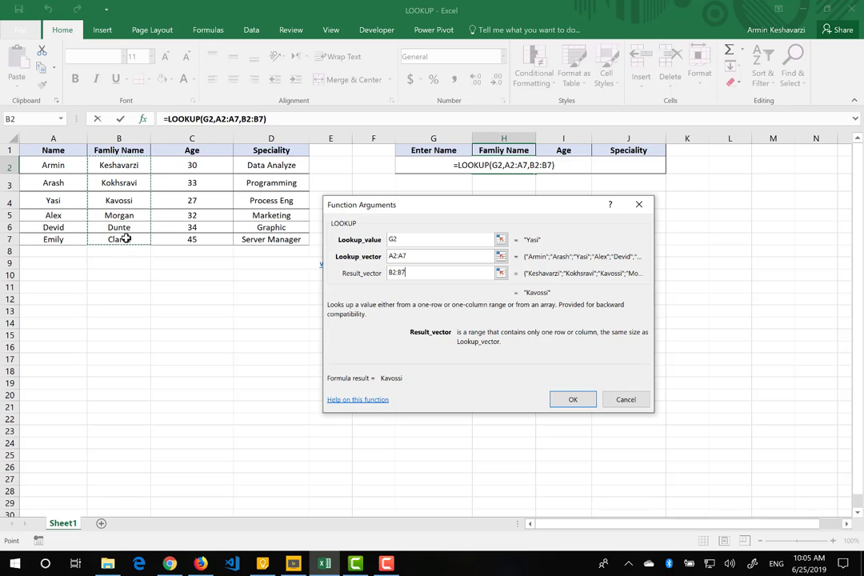
pyautogui.click(409, 272)
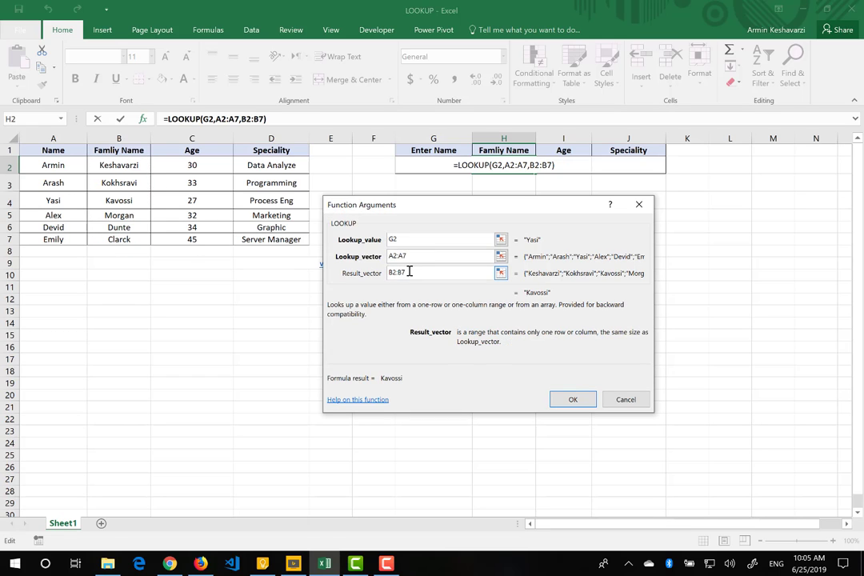
pyautogui.doubleClick(409, 272)
pyautogui.click(391, 256)
pyautogui.doubleClick(403, 256)
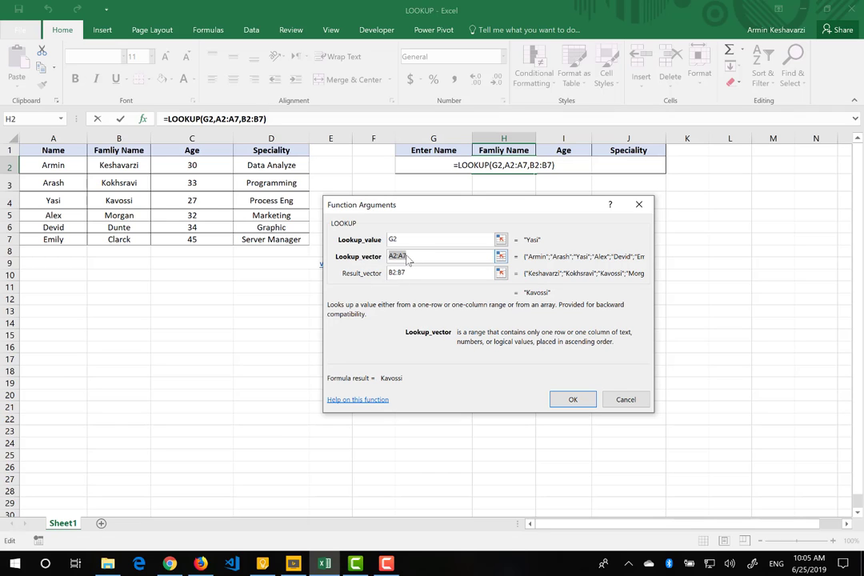
pyautogui.click(393, 273)
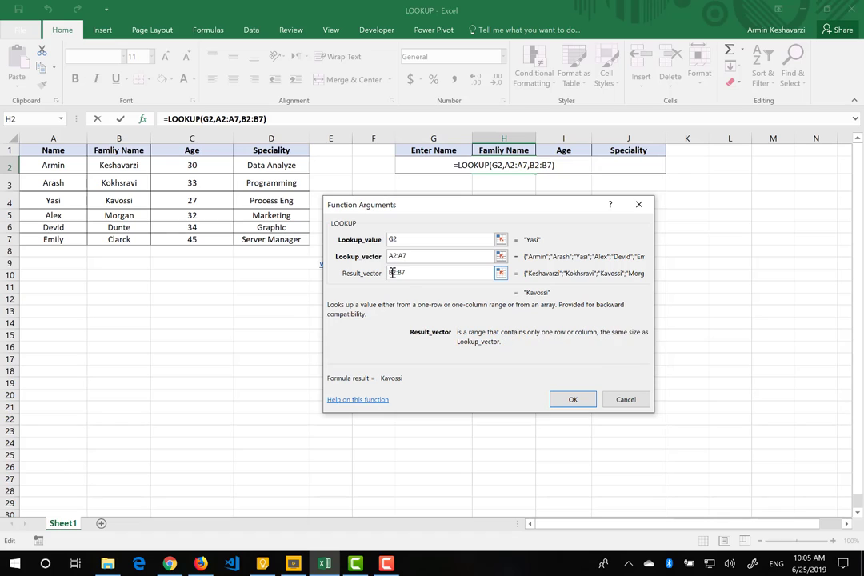
pyautogui.doubleClick(394, 272)
pyautogui.click(410, 258)
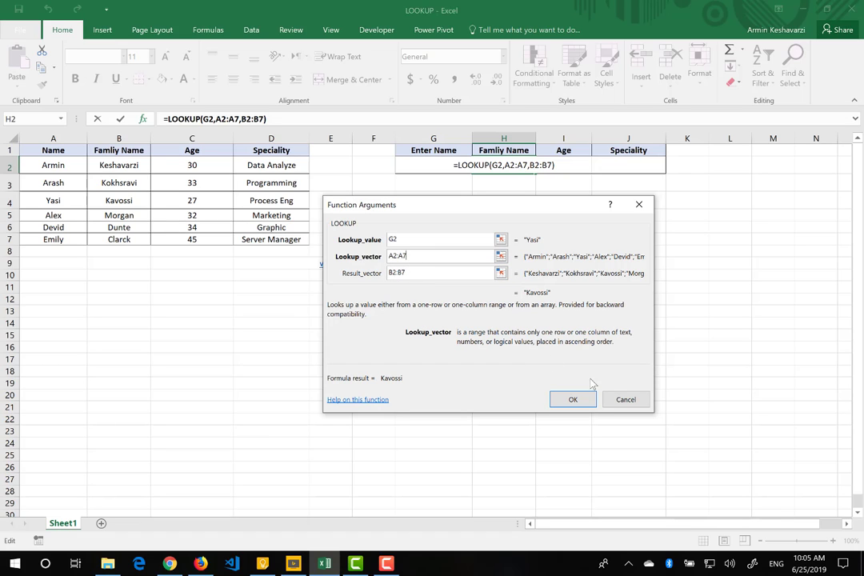
pyautogui.click(574, 401)
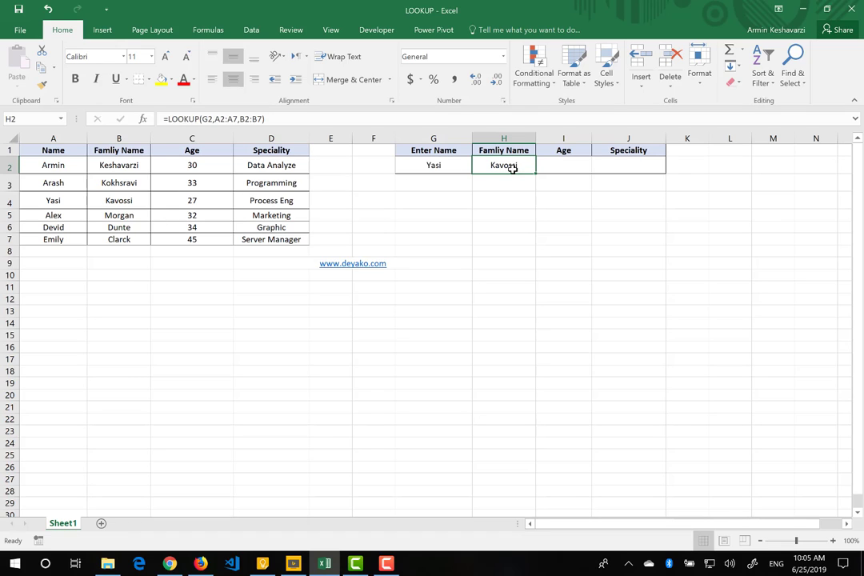
# Reuse the LOOKUP formula text from H2 in the Age cell I2, keeping its references unchanged and only one equals sign.
pyautogui.click(556, 168)
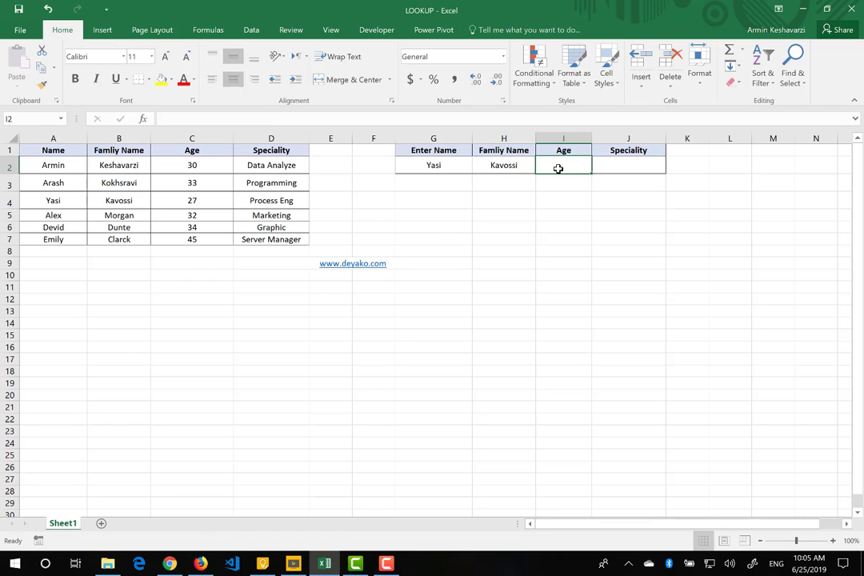
pyautogui.click(622, 159)
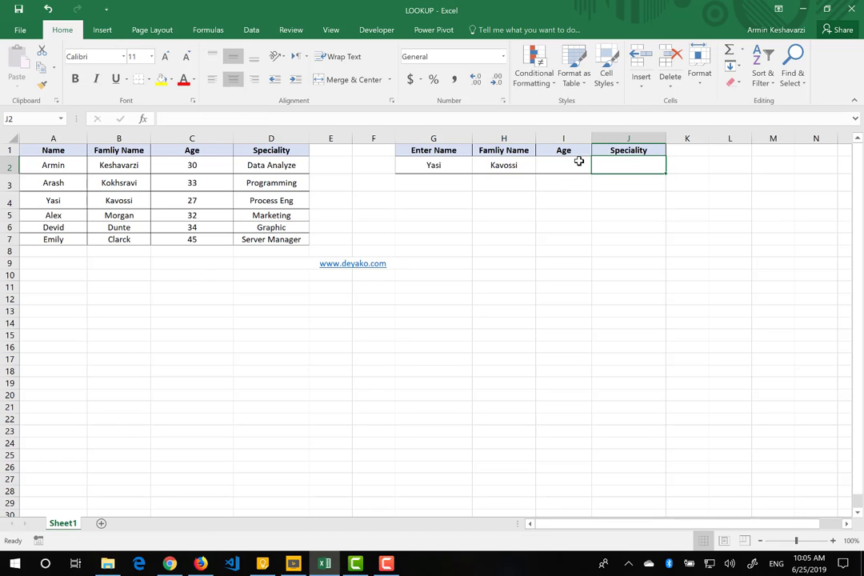
pyautogui.click(521, 166)
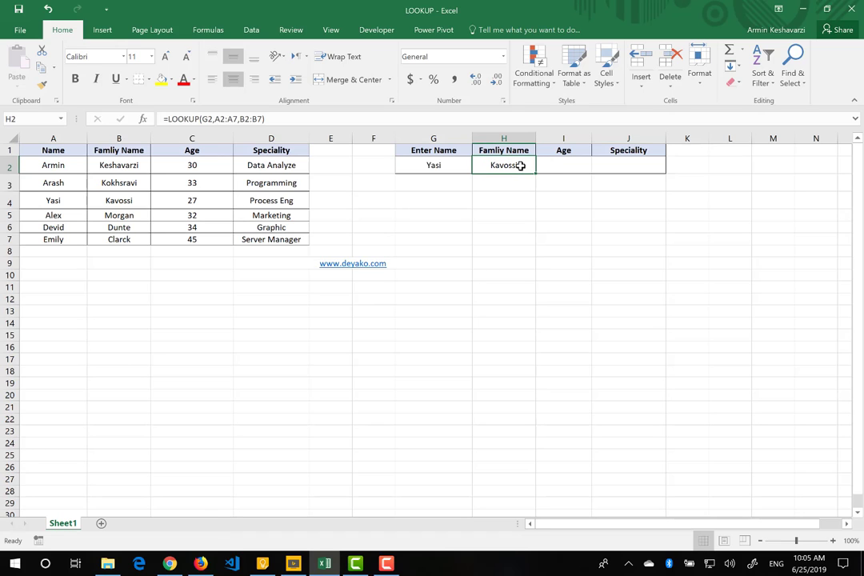
pyautogui.moveTo(284, 122); pyautogui.dragTo(155, 118)
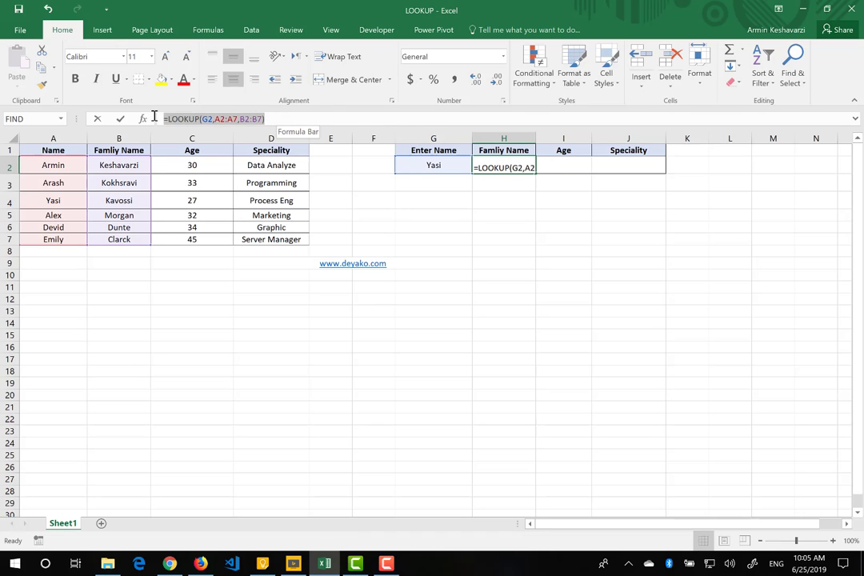
pyautogui.press('Escape')
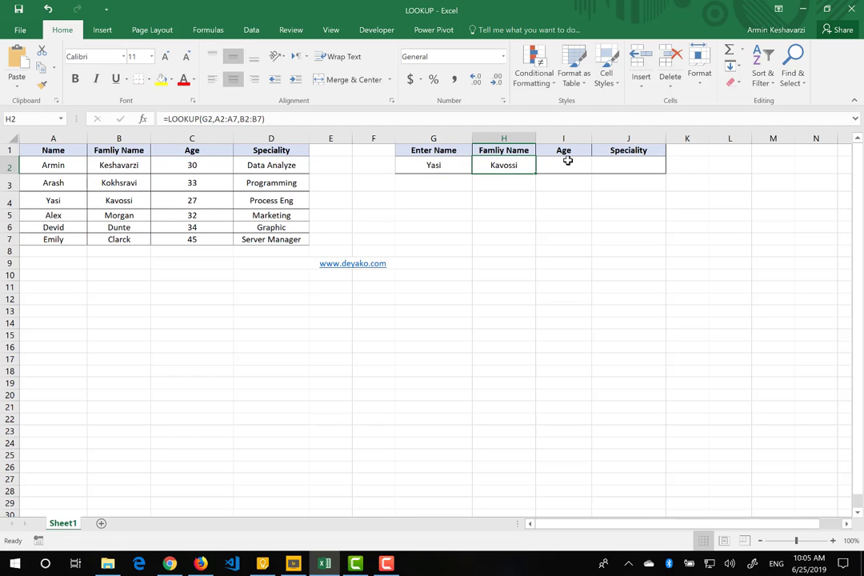
pyautogui.click(565, 166)
pyautogui.write('=')
pyautogui.hotkey('ctrl', 'v')
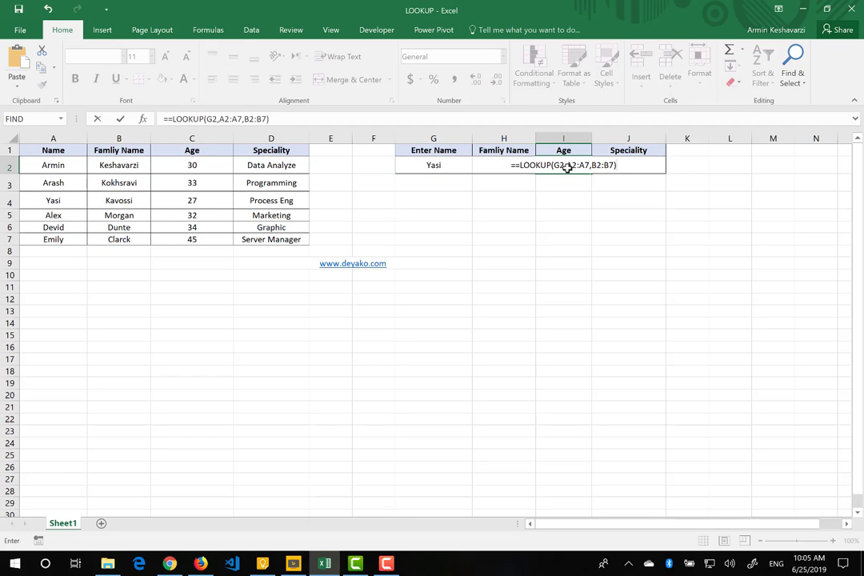
pyautogui.click(170, 124)
pyautogui.press('BackSpace')
pyautogui.press('Return')
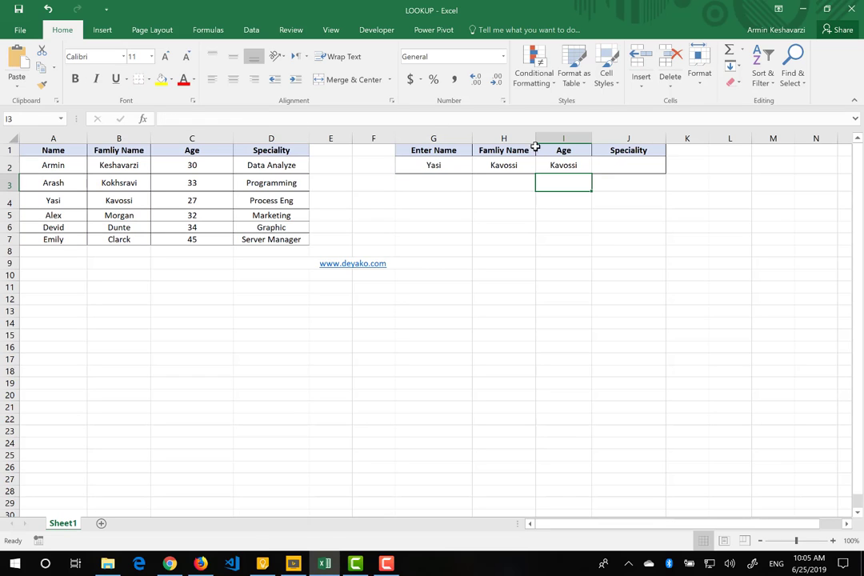
# Change the result vector of the LOOKUP formula in I2 to the Age range C2:C7.
pyautogui.click(584, 166)
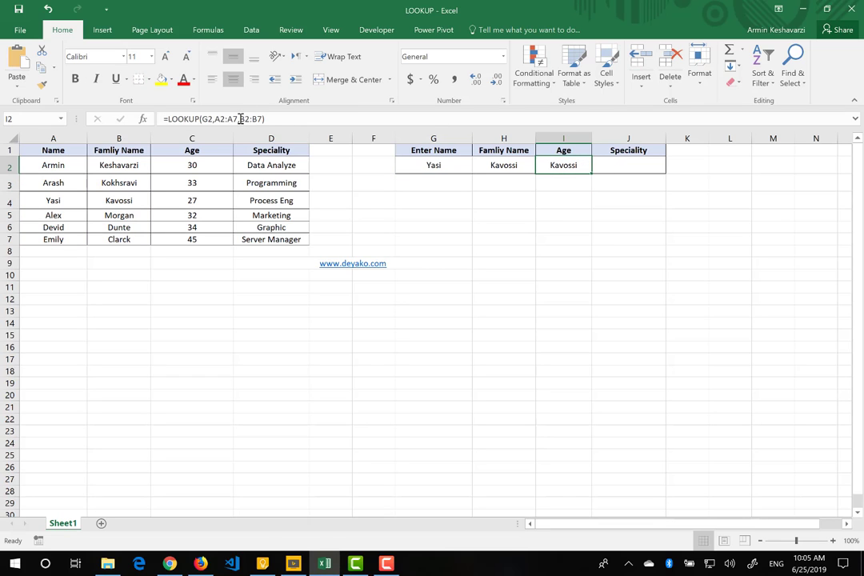
pyautogui.moveTo(240, 119); pyautogui.dragTo(265, 118)
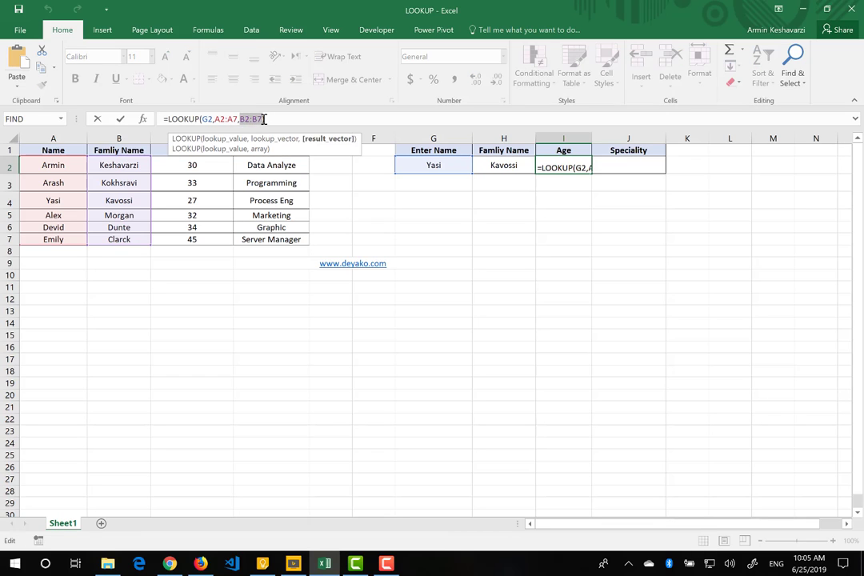
pyautogui.moveTo(149, 184); pyautogui.dragTo(175, 190)
pyautogui.press('Return')
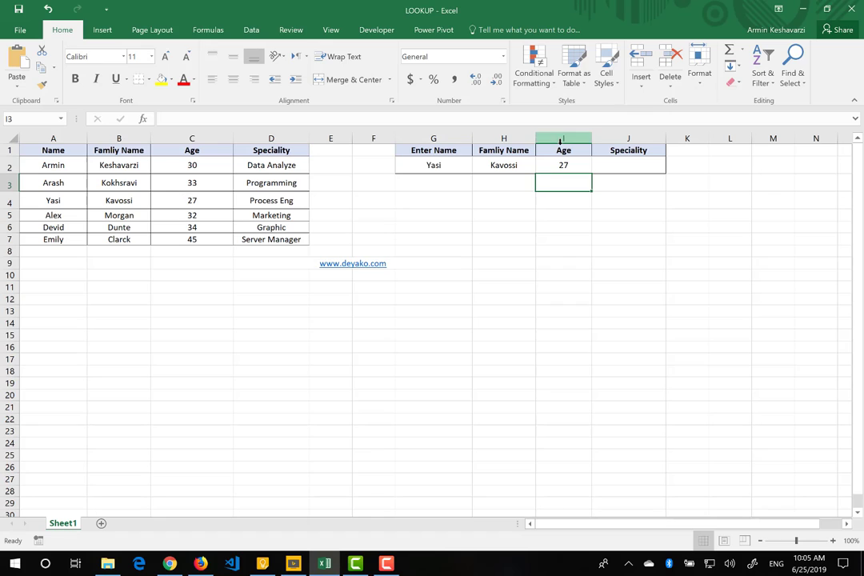
# Make the lookup value $G$2 and the lookup vector $A$2:$A$7 absolute in the I2 formula, leaving C2:C7 relative.
pyautogui.click(565, 166)
pyautogui.click(207, 119)
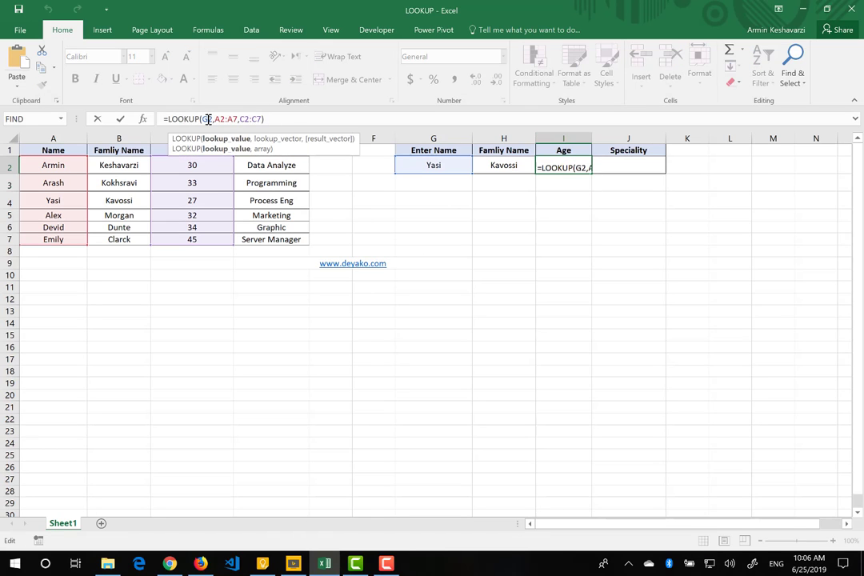
pyautogui.press('F4')
pyautogui.click(245, 118)
pyautogui.press('F4')
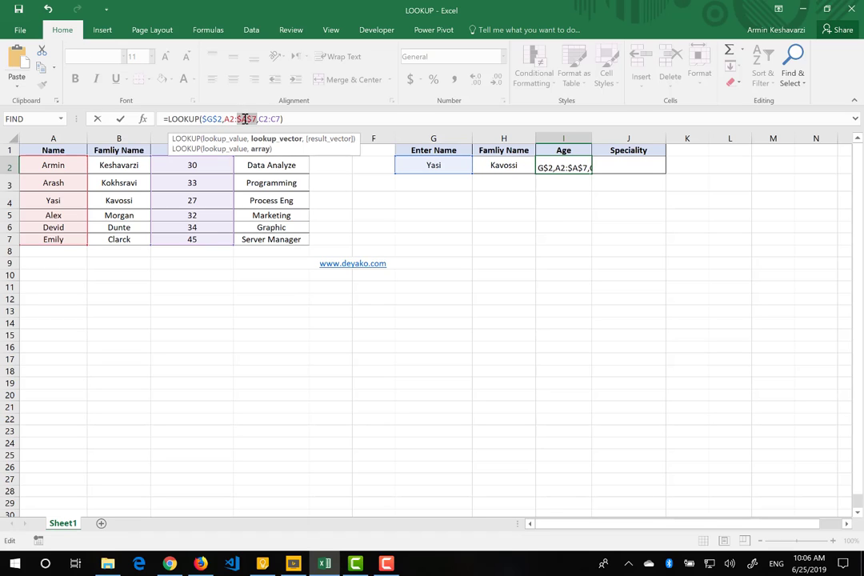
pyautogui.click(226, 119)
pyautogui.press('F4')
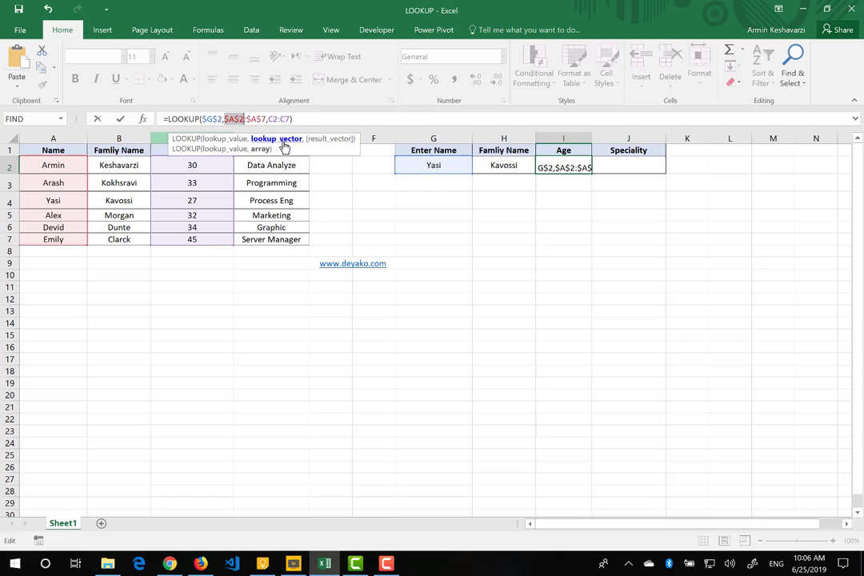
pyautogui.press('Return')
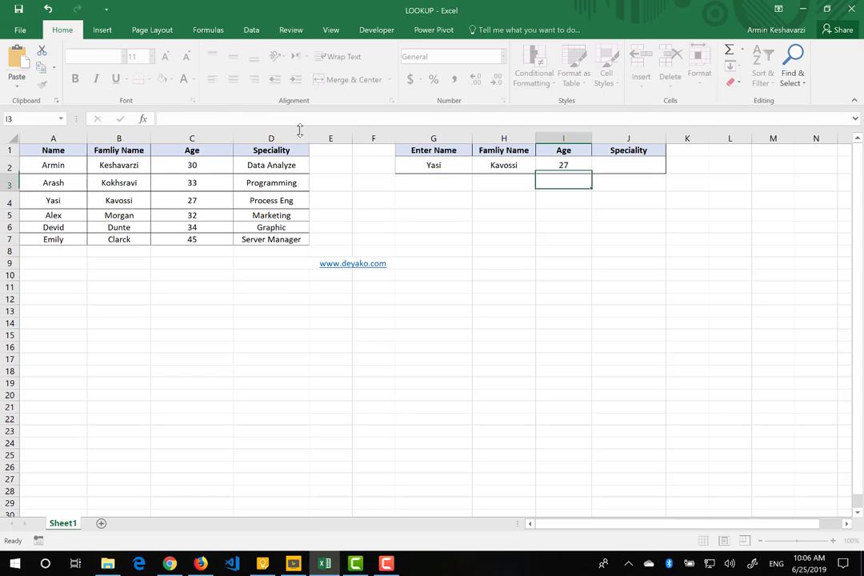
# Fill the LOOKUP formula from I2 across to the Speciality cell J2 and check the copied formula.
pyautogui.click(556, 165)
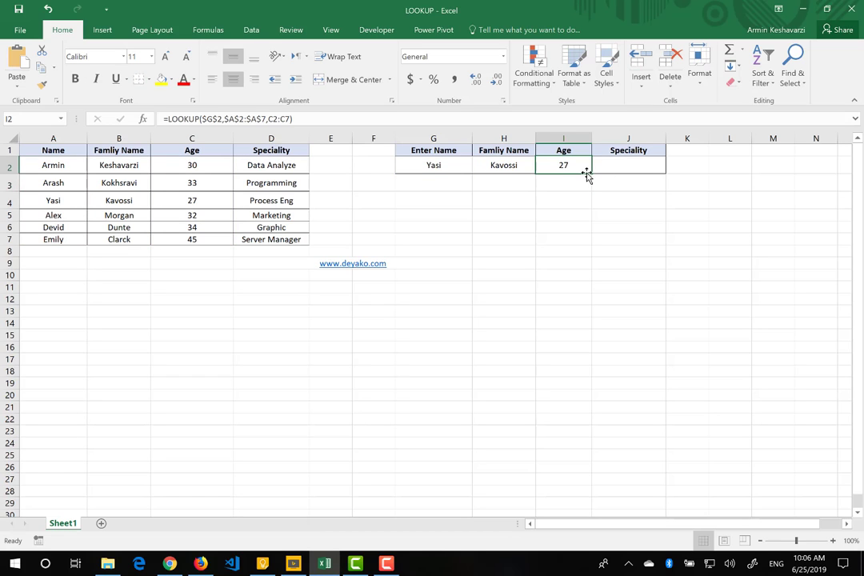
pyautogui.moveTo(591, 173); pyautogui.dragTo(653, 176)
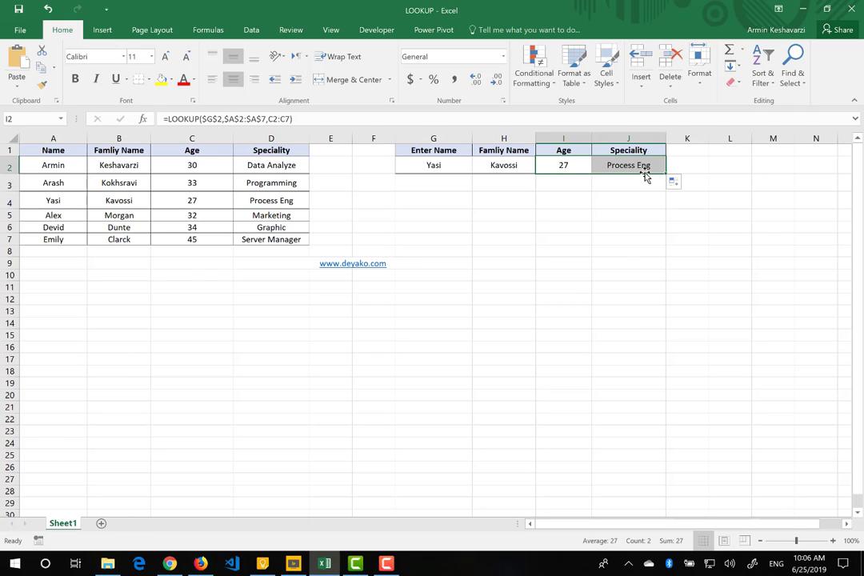
pyautogui.click(617, 164)
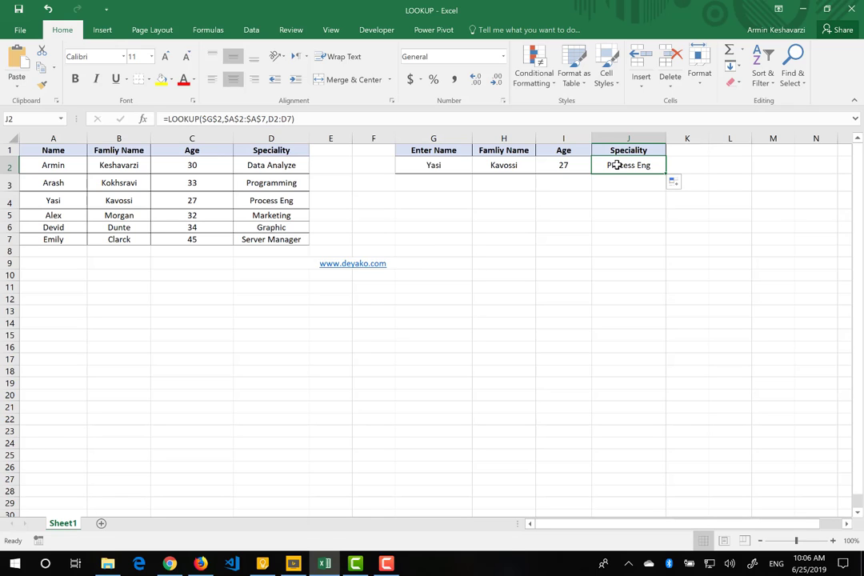
# Test the lookup by entering the name from A2 in G2.
pyautogui.click(444, 164)
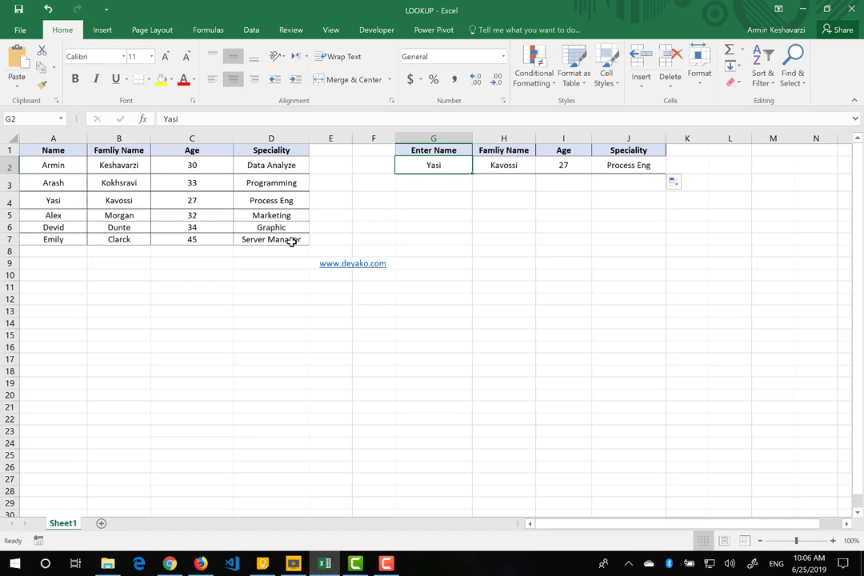
pyautogui.write('Armin')
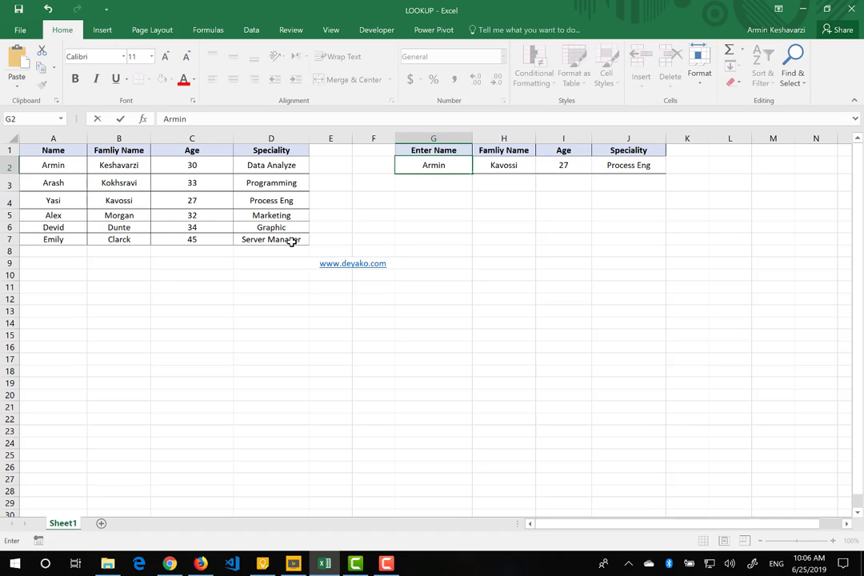
pyautogui.press('Return')
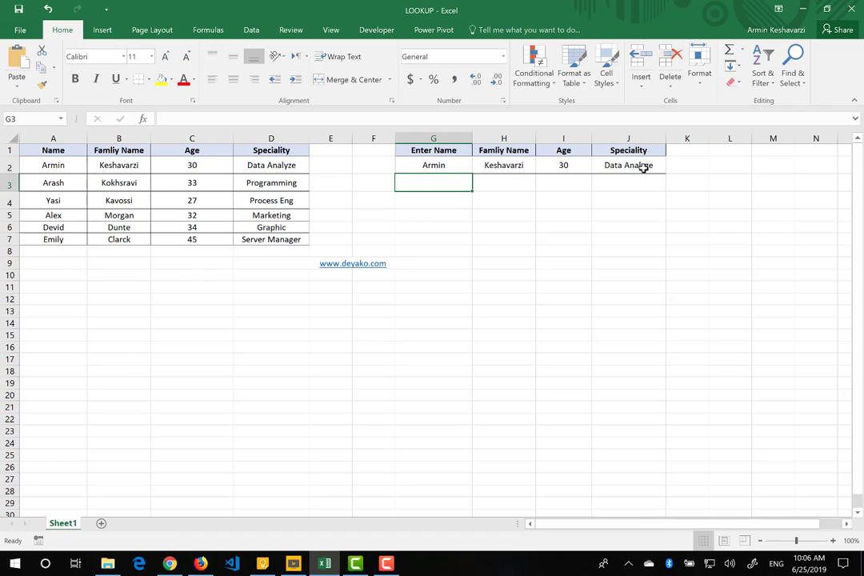
# Enter the name from A3 in G2 and compare the results in H2:J2 with that person's row in the source table.
pyautogui.click(426, 167)
pyautogui.write('Arash')
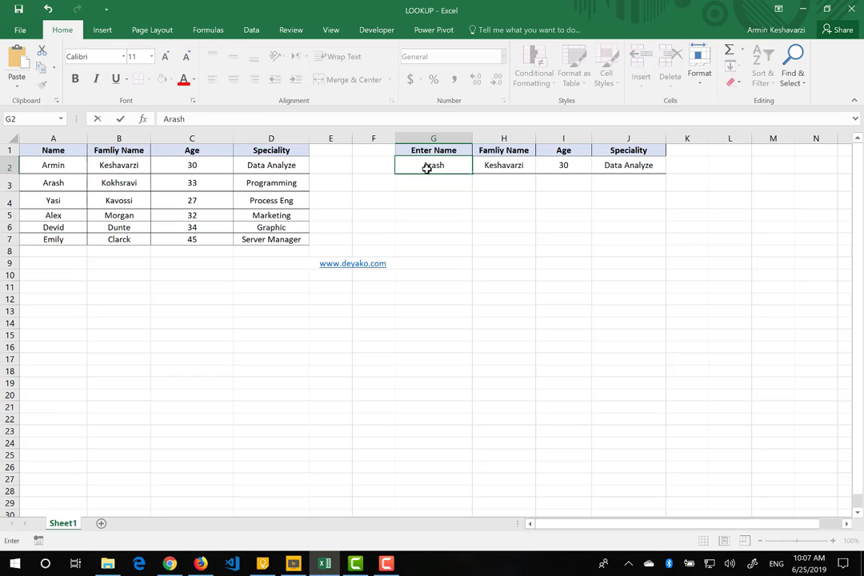
pyautogui.press('Return')
pyautogui.moveTo(507, 166); pyautogui.dragTo(626, 172)
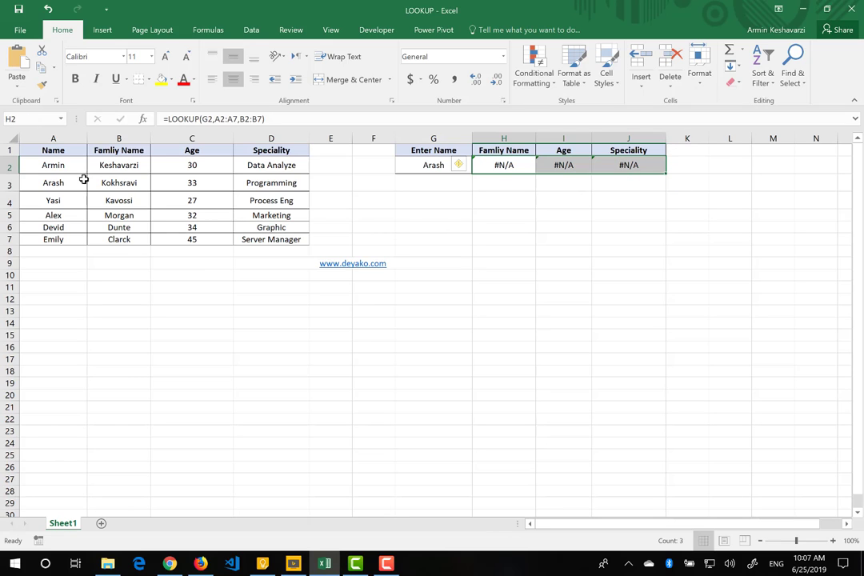
pyautogui.moveTo(68, 183); pyautogui.dragTo(277, 182)
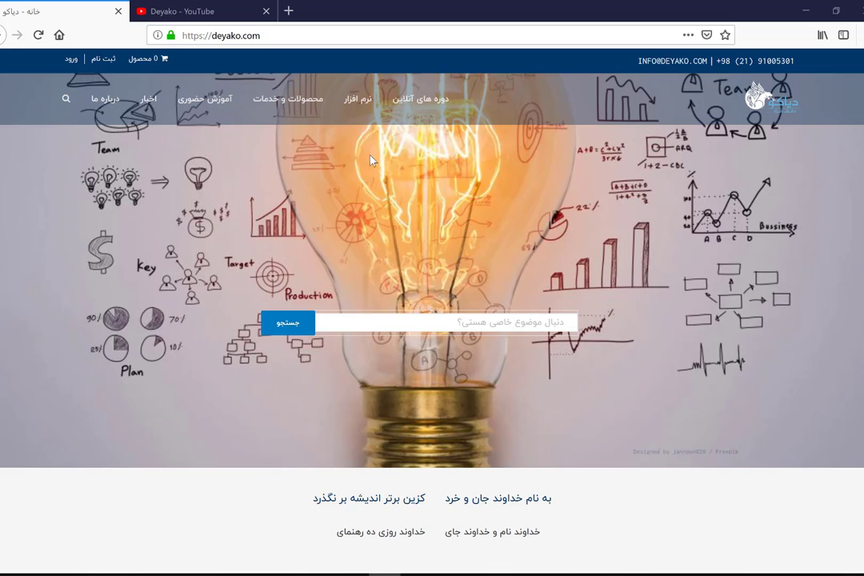
# In the web browser, switch from the deyako.com site to the Deyako YouTube channel page.
pyautogui.click(208, 13)
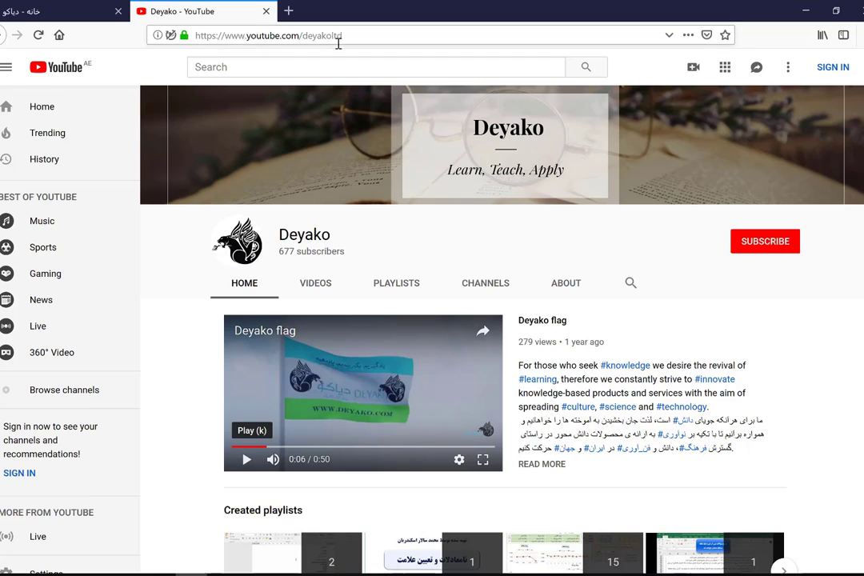